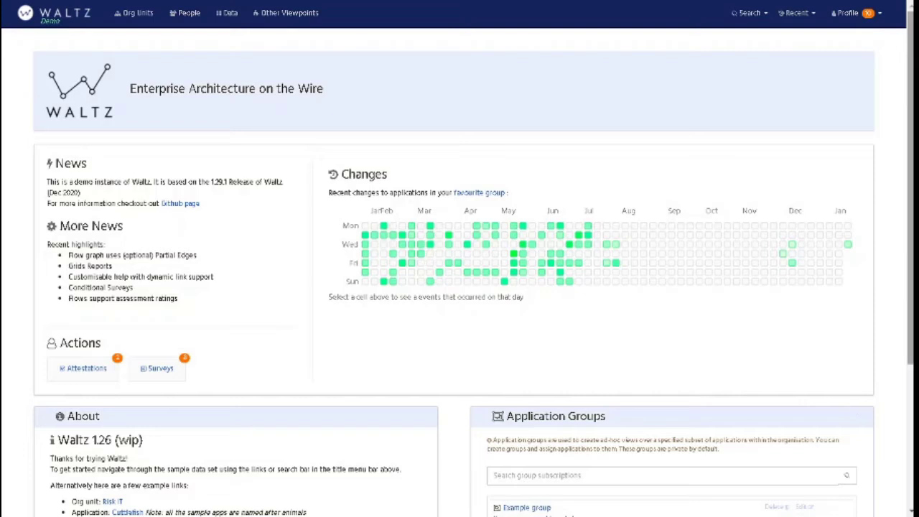
- Search for "ladybird" and open the Ladybird - 50 application page
click(743, 16)
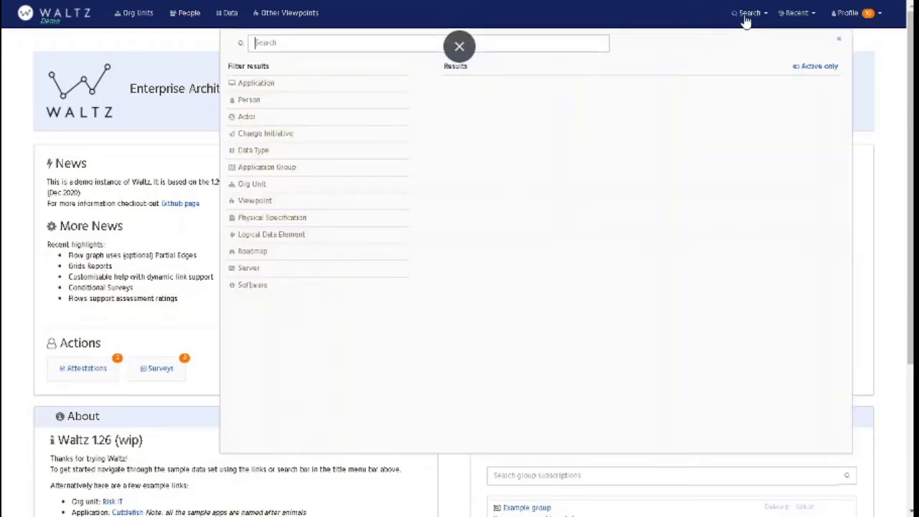
text(l)
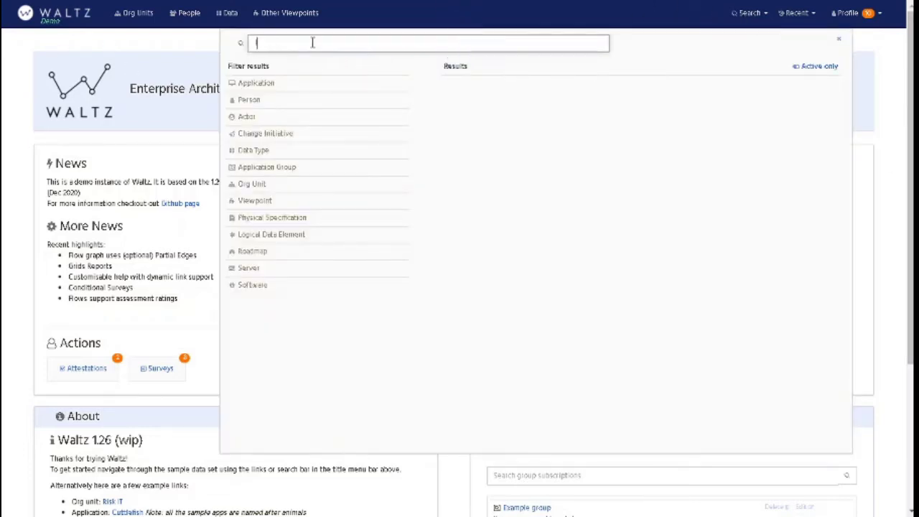
text(edybird)
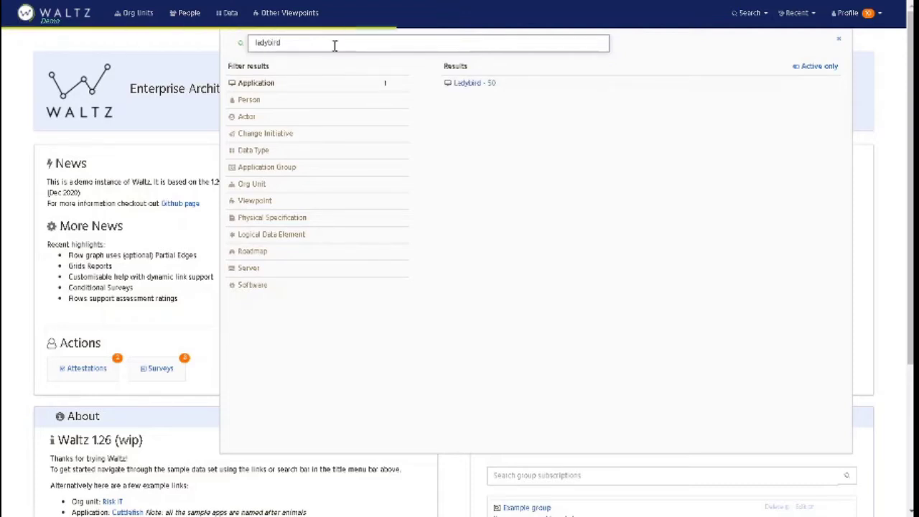
click(469, 84)
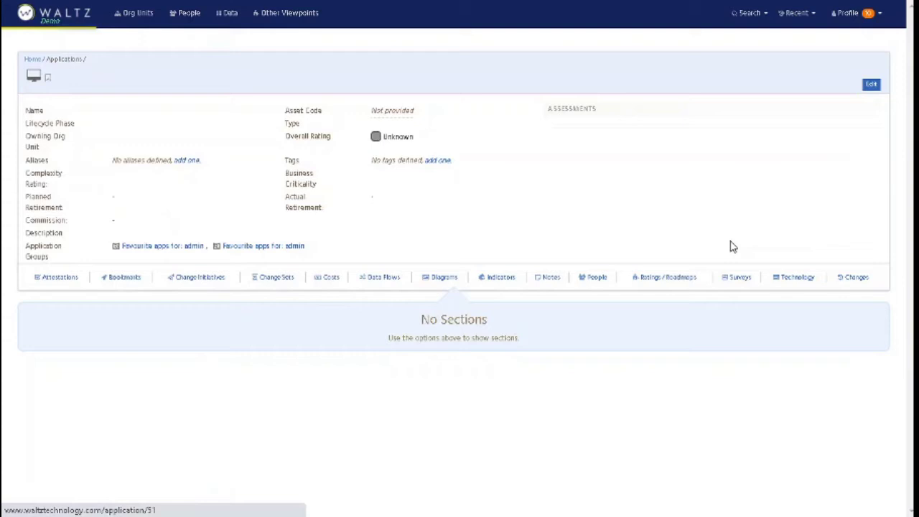
- Open the Ratings / Roadmaps section of the Ladybird - 50 application
click(669, 277)
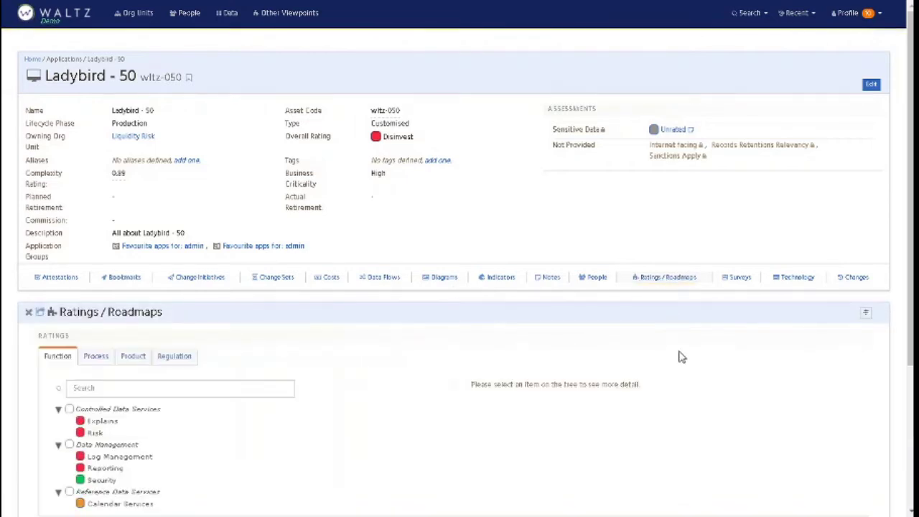
scroll(714, 382, down, 2)
scroll(714, 381, up, 1)
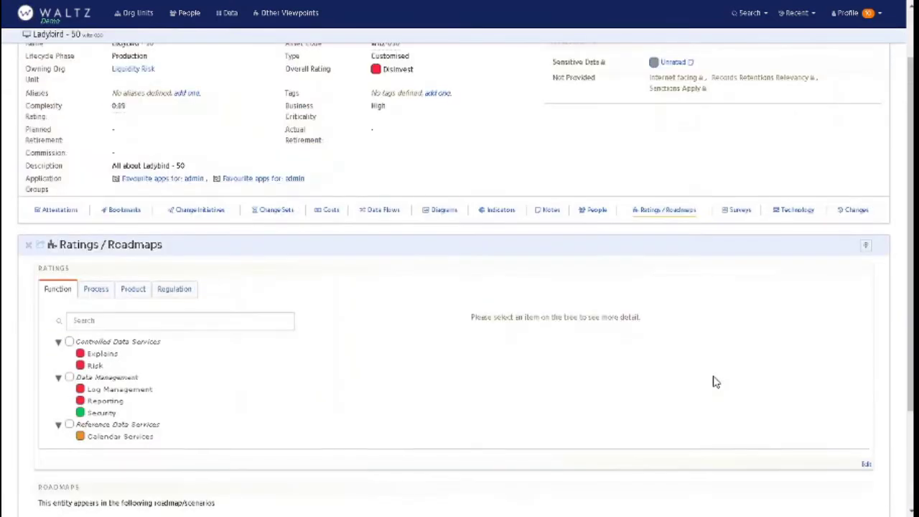
- Edit the Function ratings and remove the Explains mapping under Controlled Data Services by rating it Not applicable
click(866, 465)
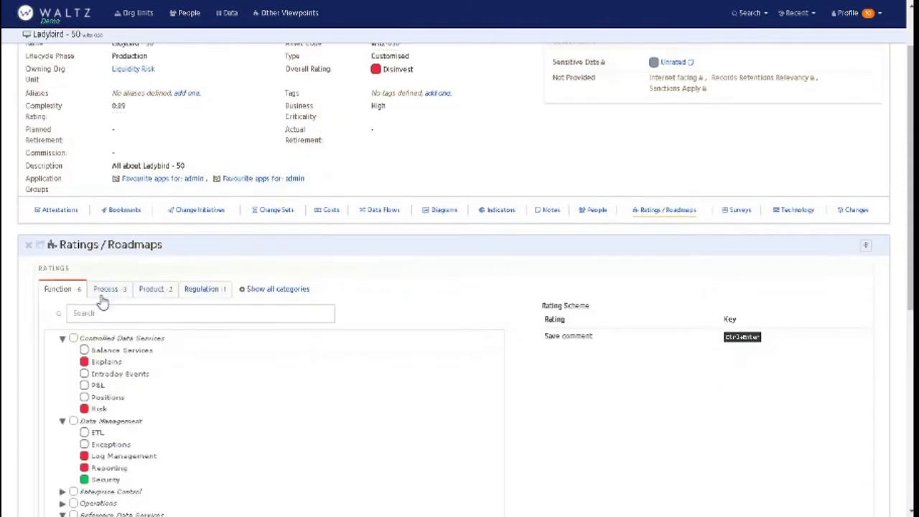
scroll(103, 301, down, 1)
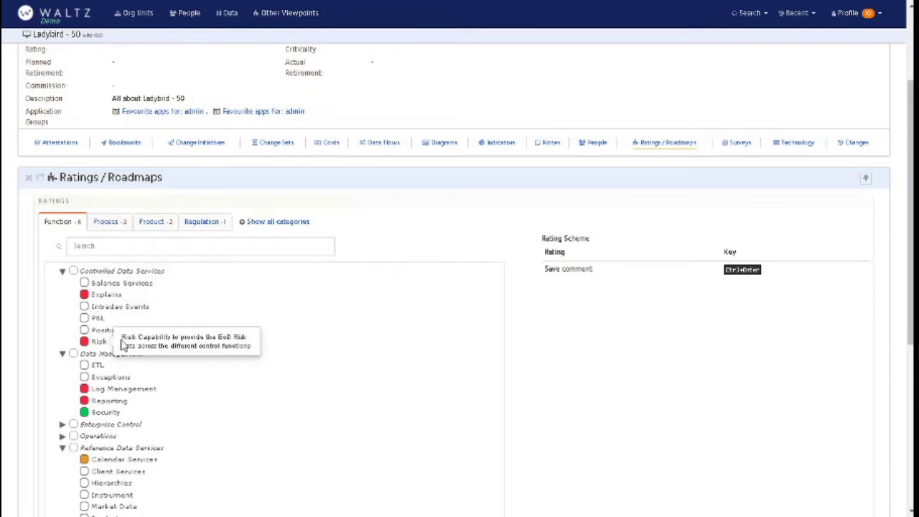
mouse_move(111, 297)
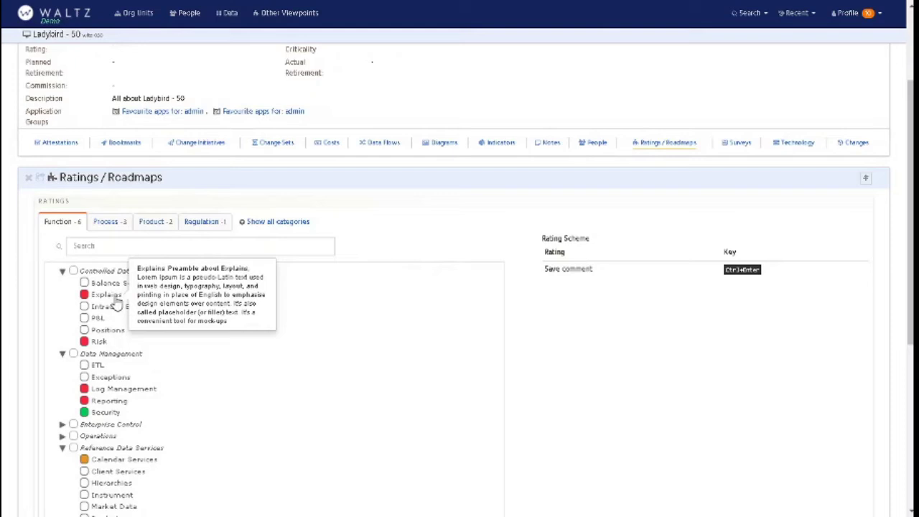
click(111, 298)
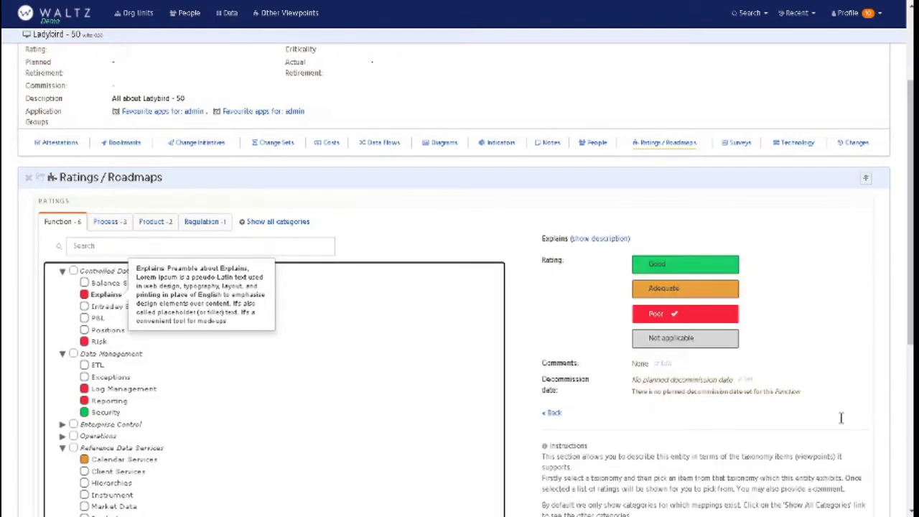
click(695, 338)
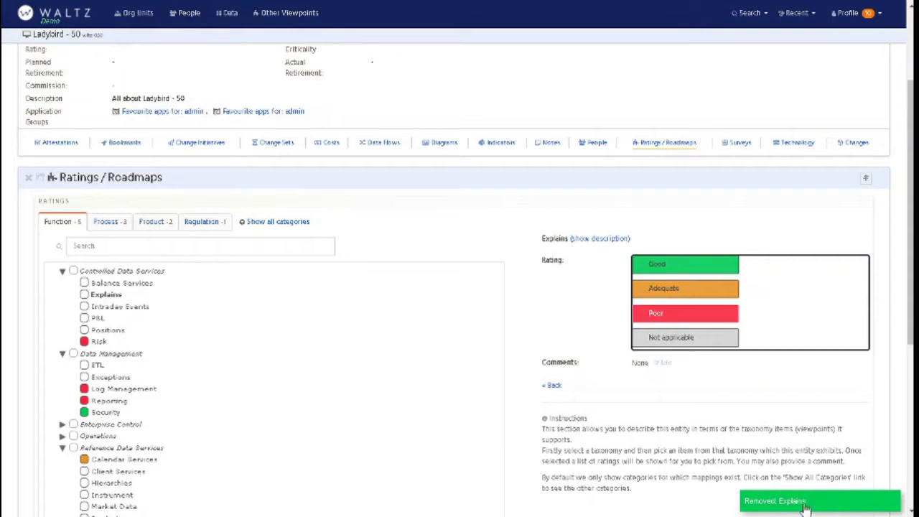
click(865, 505)
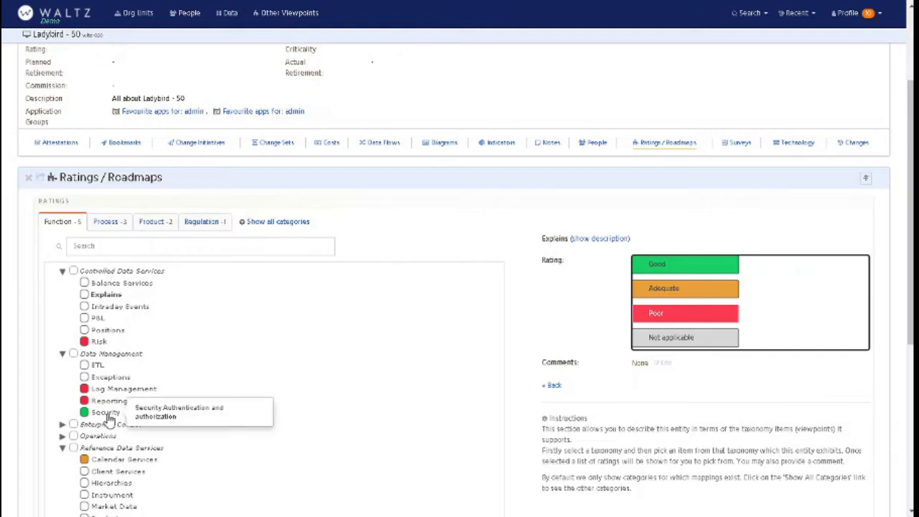
- Remove the Security mapping under Data Management by rating it Not applicable, and return the ratings to view mode
click(105, 413)
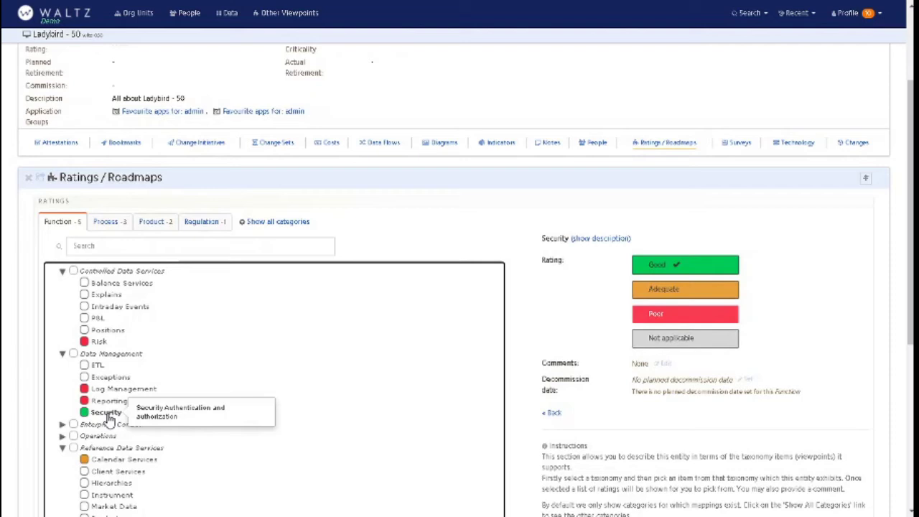
click(700, 347)
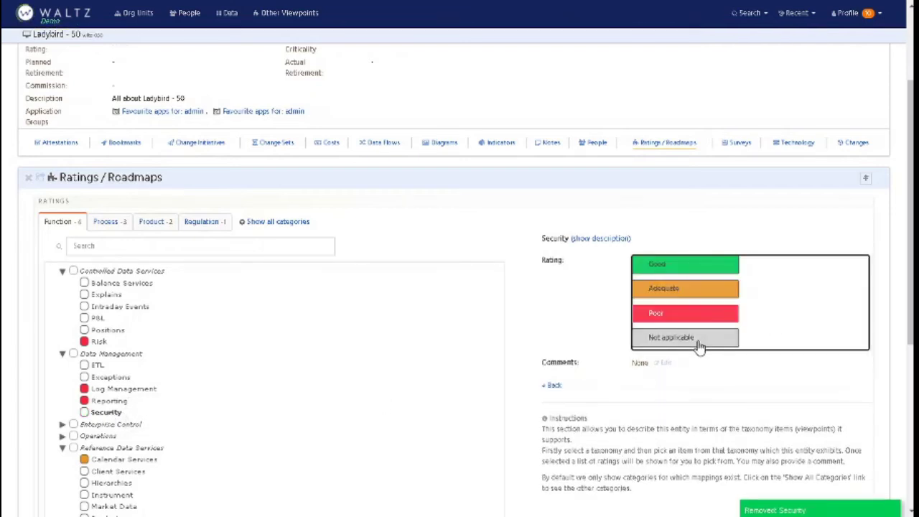
scroll(657, 332, down, 3)
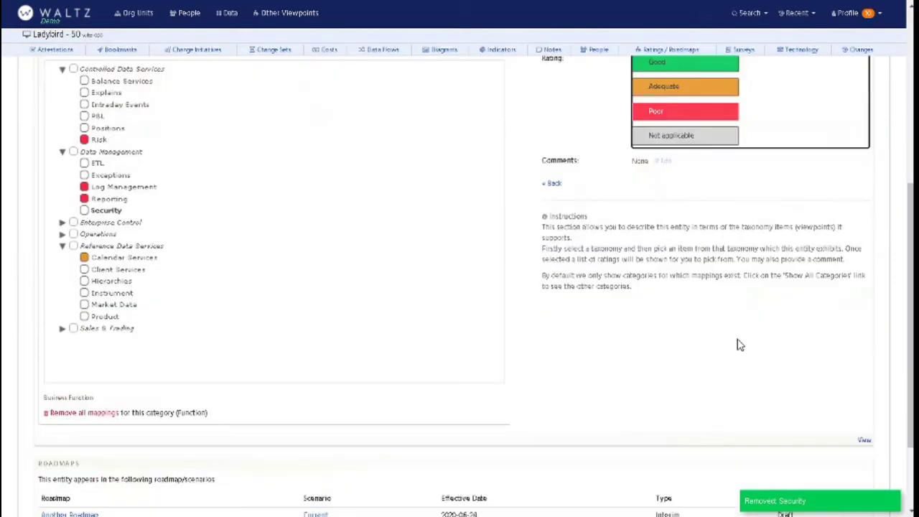
click(863, 439)
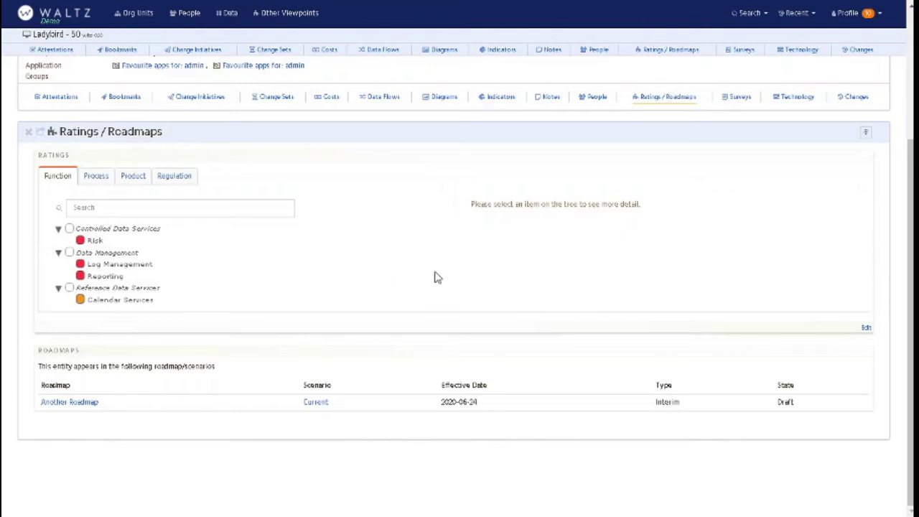
- Reopen the Function ratings for editing and rate Compliance Services under Enterprise Control as Good
click(866, 331)
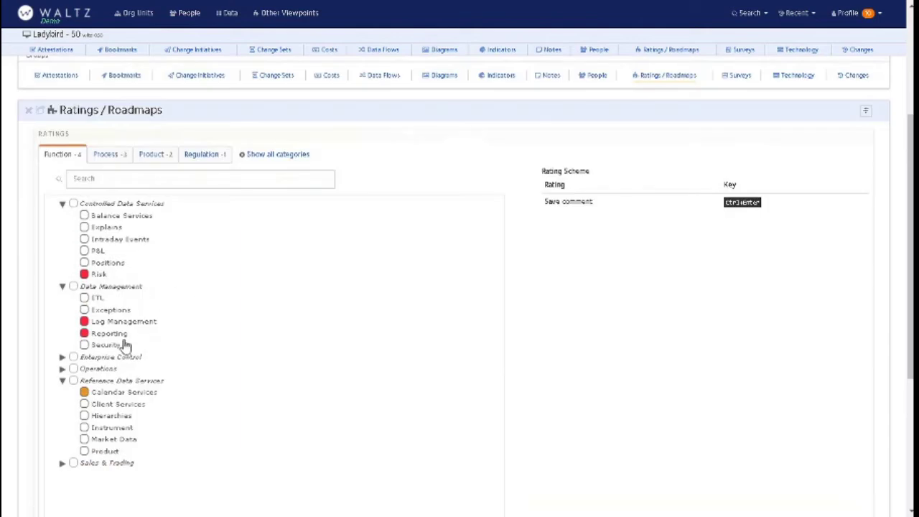
click(64, 362)
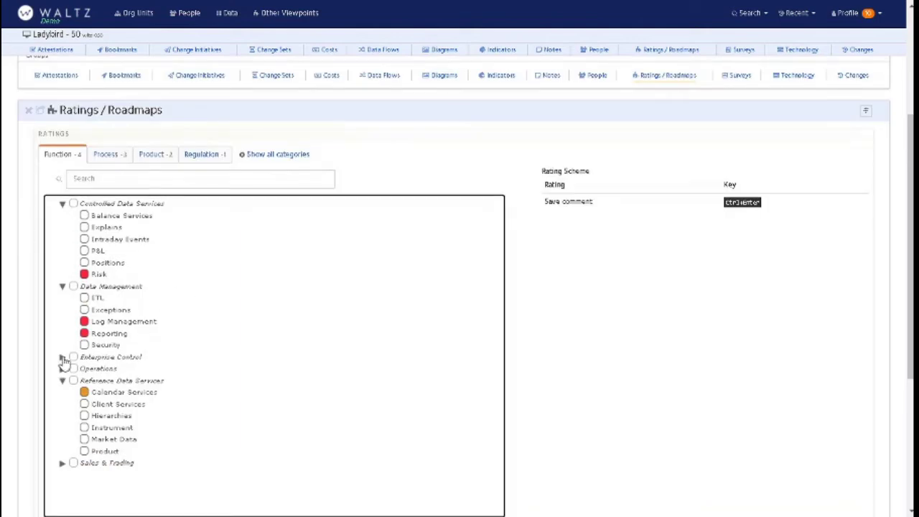
click(63, 358)
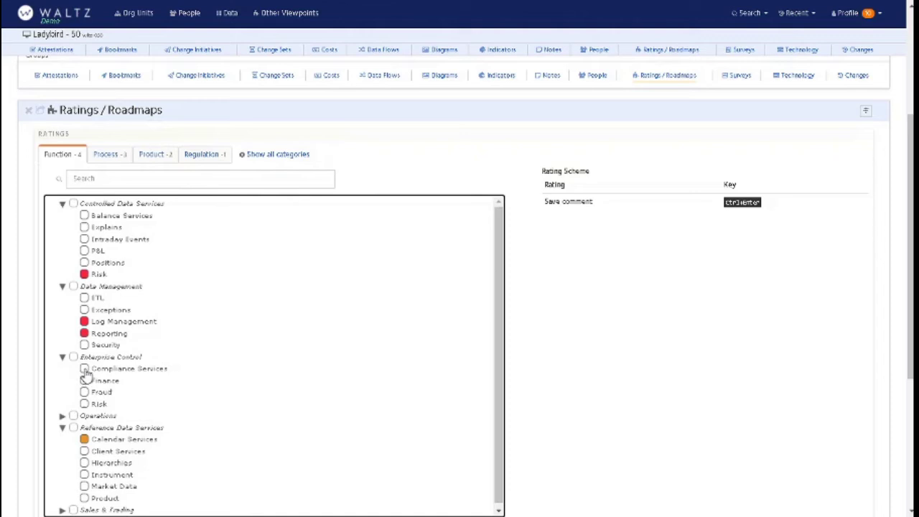
click(87, 371)
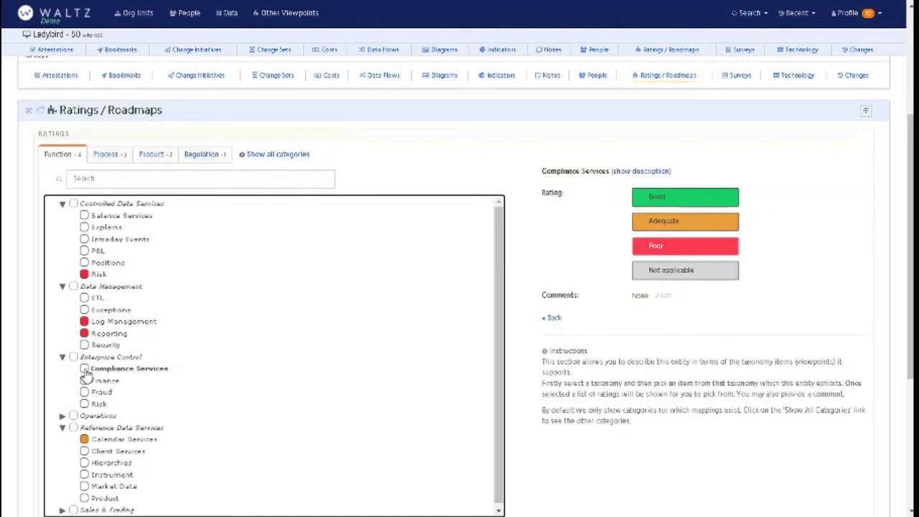
click(657, 197)
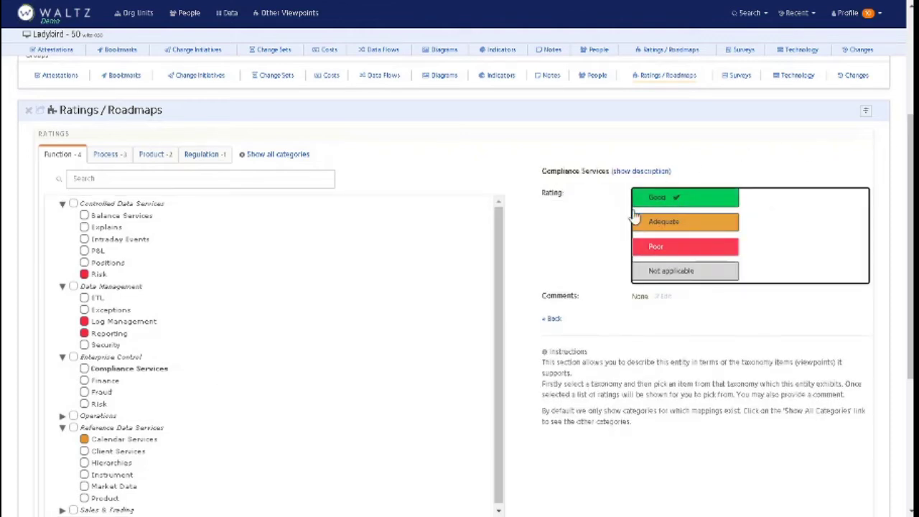
- Rate Finance under Enterprise Control as Good and save the comment "This is a test" on it
click(87, 381)
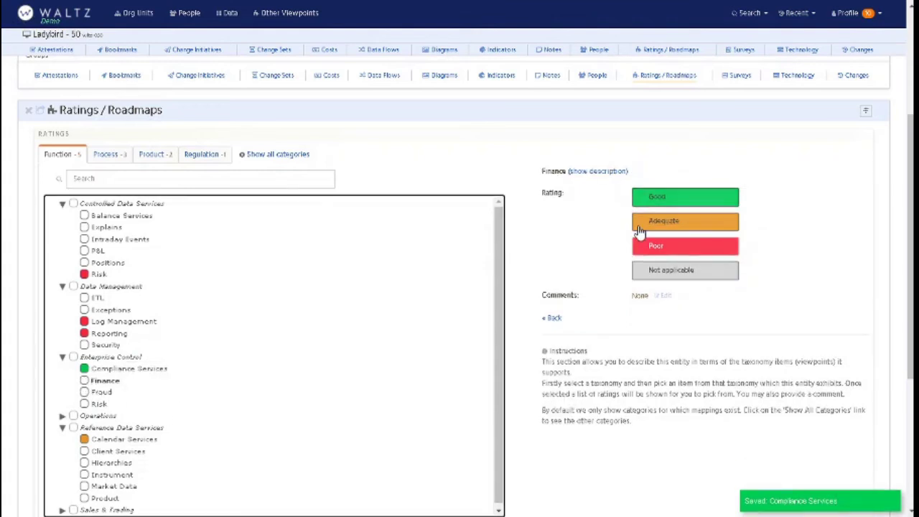
click(660, 198)
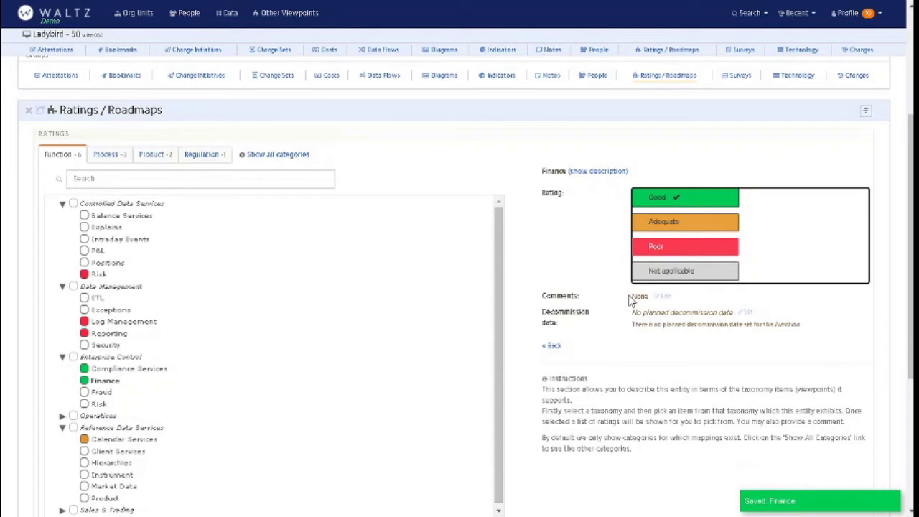
click(664, 296)
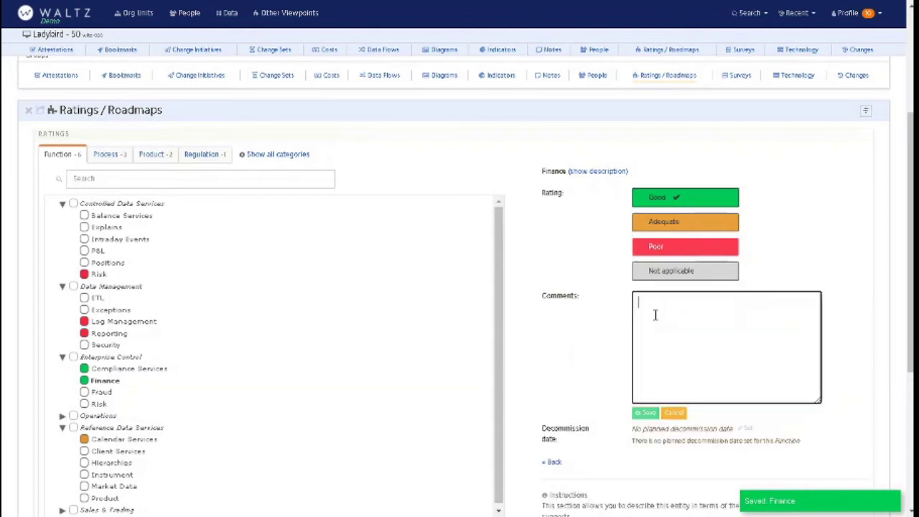
text(T)
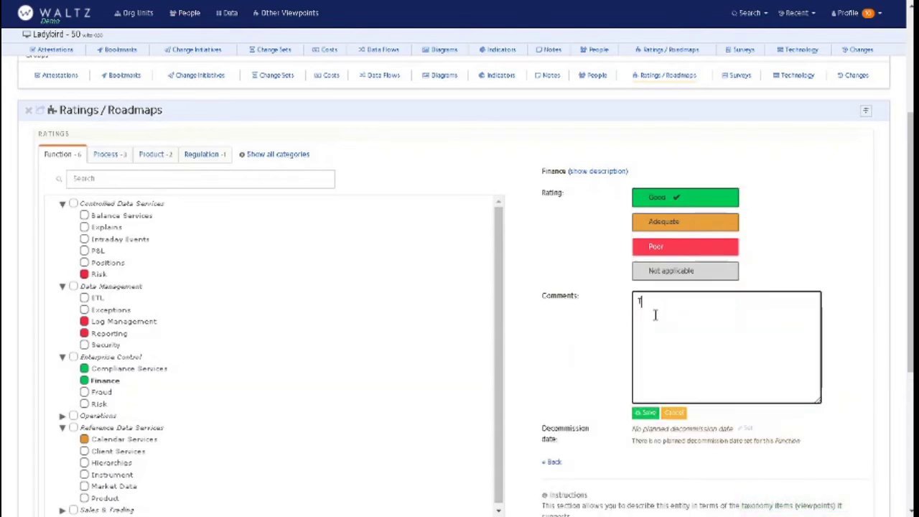
text(his is a test)
click(650, 413)
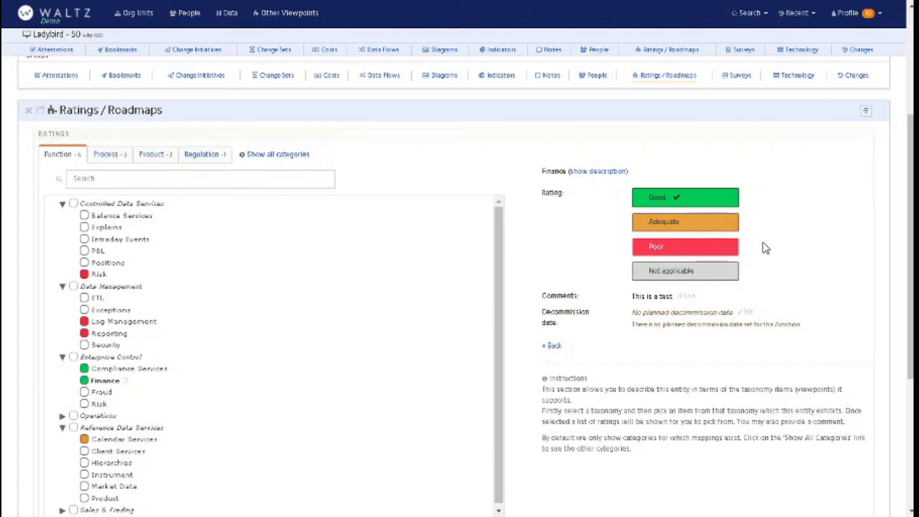
- Rate P&L under Controlled Data Services as Adequate and return the ratings to view mode
click(86, 252)
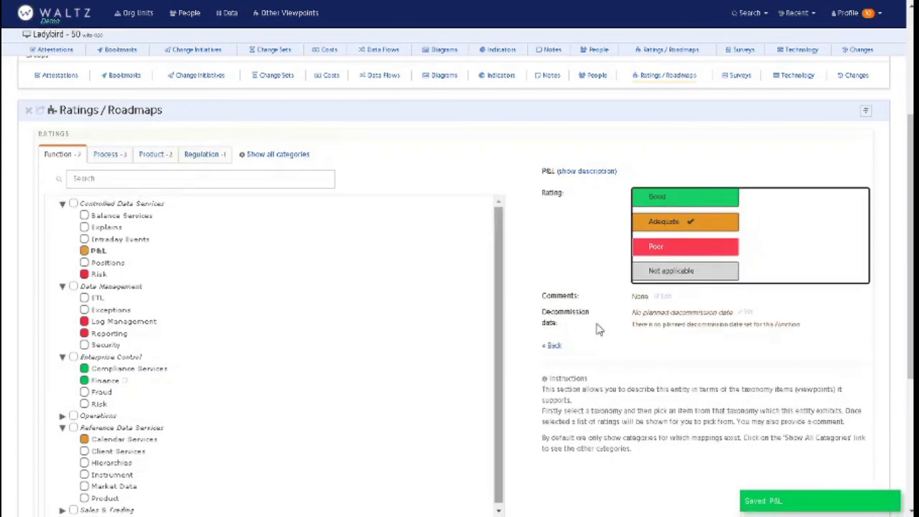
scroll(799, 412, down, 2)
scroll(799, 412, down, 1)
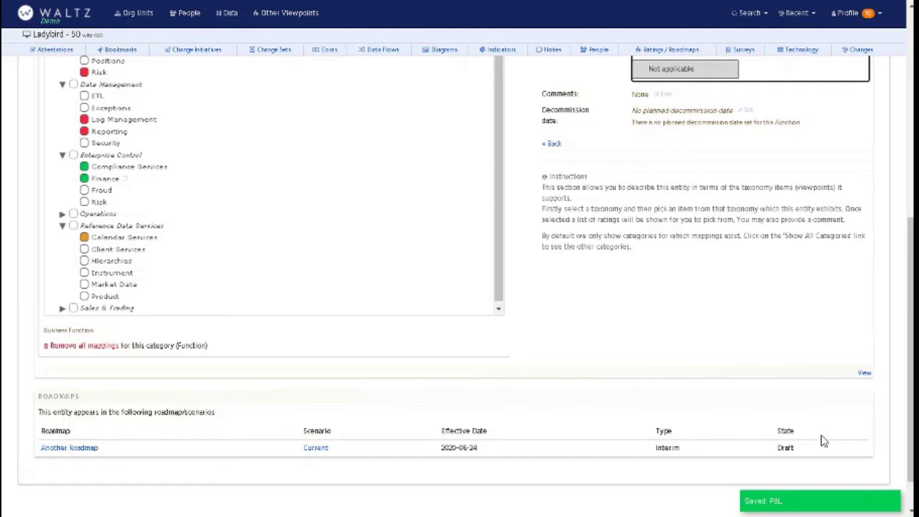
scroll(826, 440, down, 1)
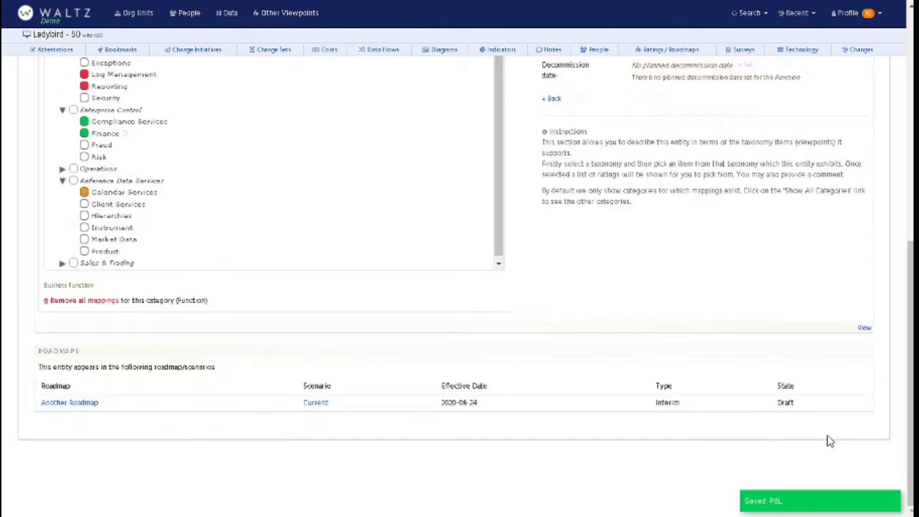
click(865, 330)
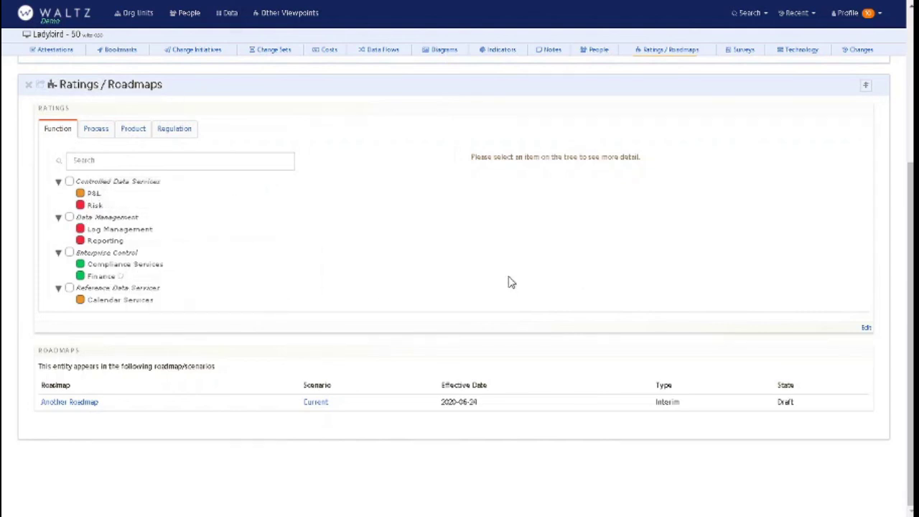
scroll(508, 281, up, 2)
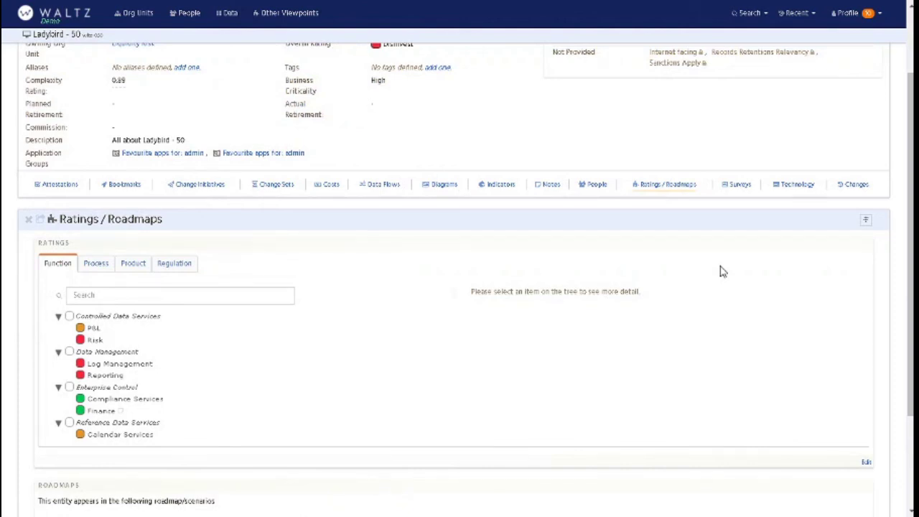
scroll(722, 271, up, 1)
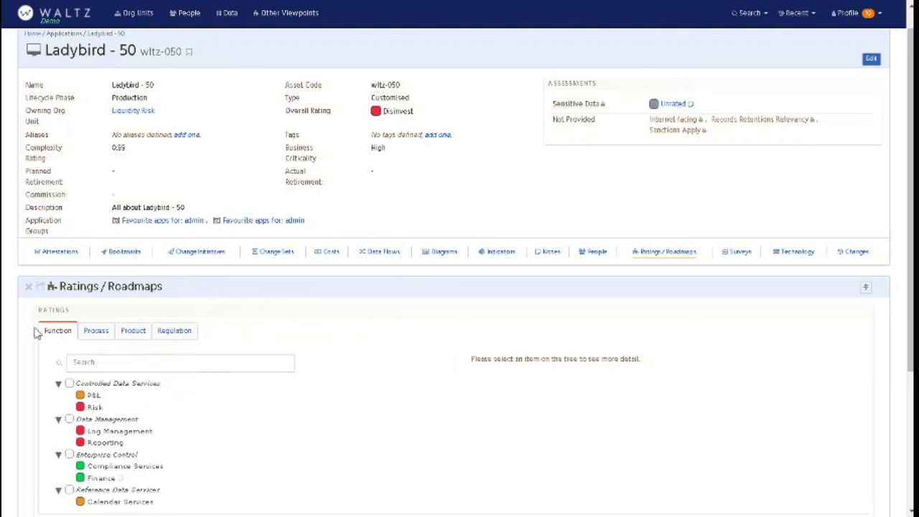
scroll(467, 353, up, 1)
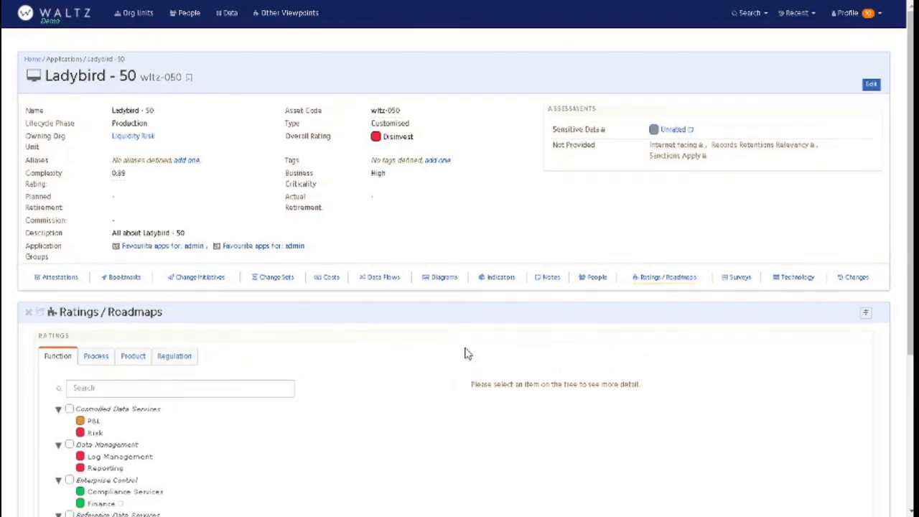